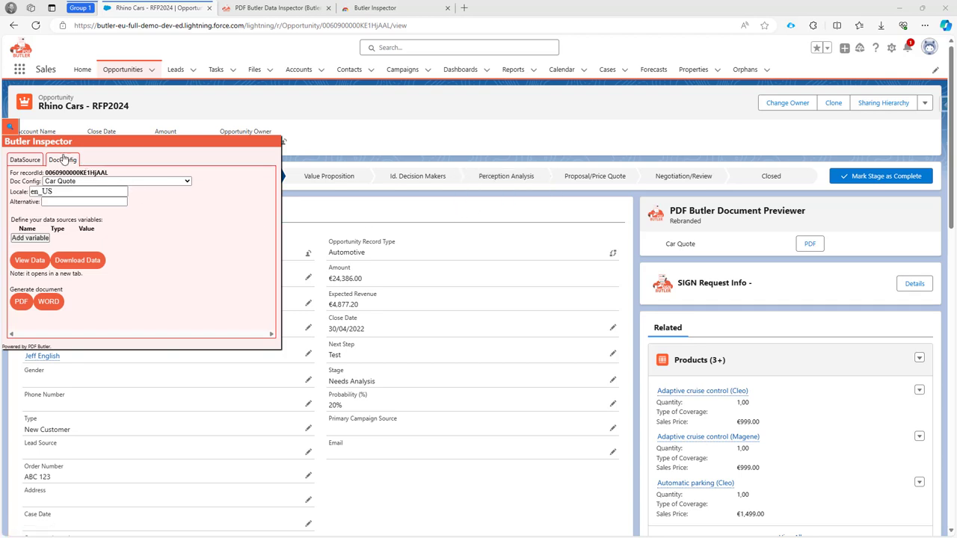
# Step: Look at the PDF Butler Data Inspector (Butler Inspector) article in the PDF Butler Academy
pyautogui.click(65, 159)
pyautogui.click(273, 9)
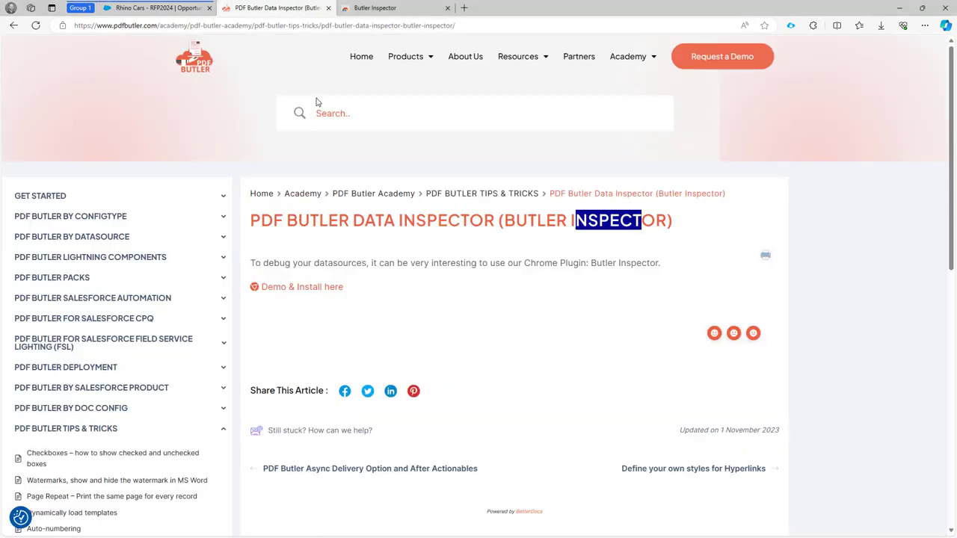
pyautogui.click(339, 111)
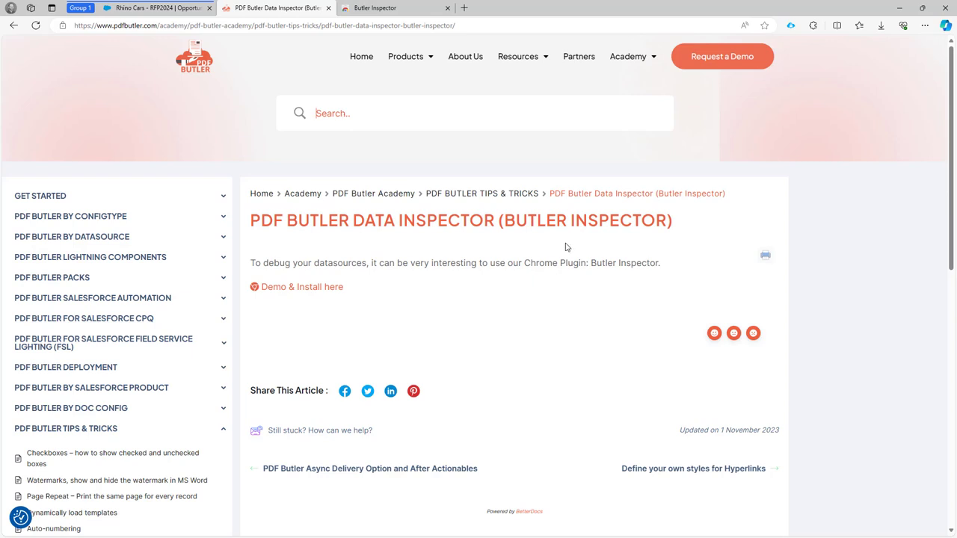
pyautogui.doubleClick(590, 223)
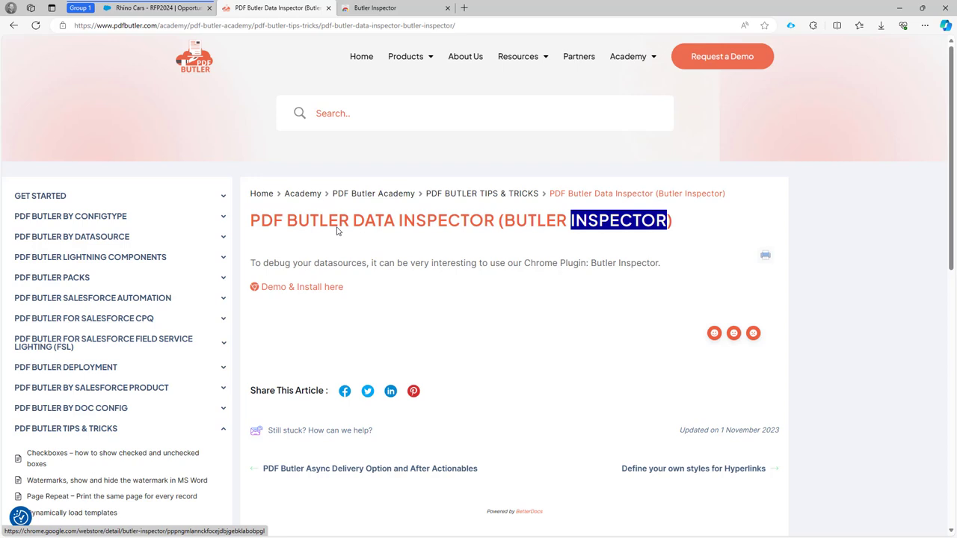
# Step: Return to the Rhino Cars - RFP2024 opportunity, then collapse and reopen the Butler Inspector
pyautogui.click(128, 15)
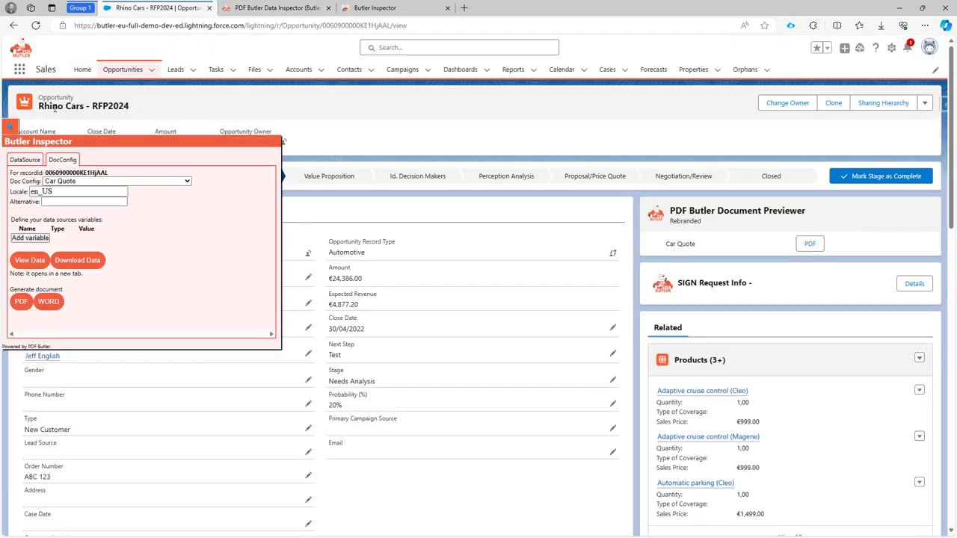
pyautogui.click(14, 129)
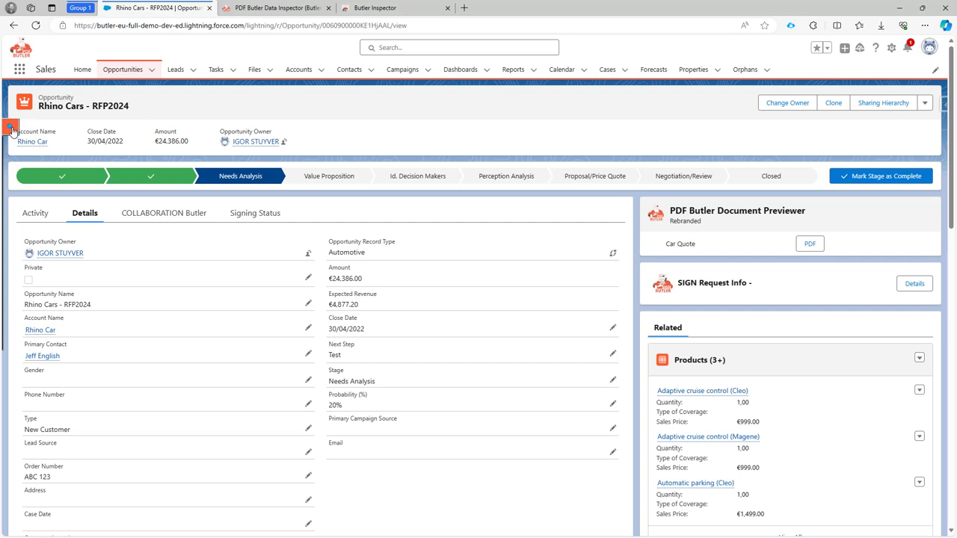
pyautogui.click(12, 129)
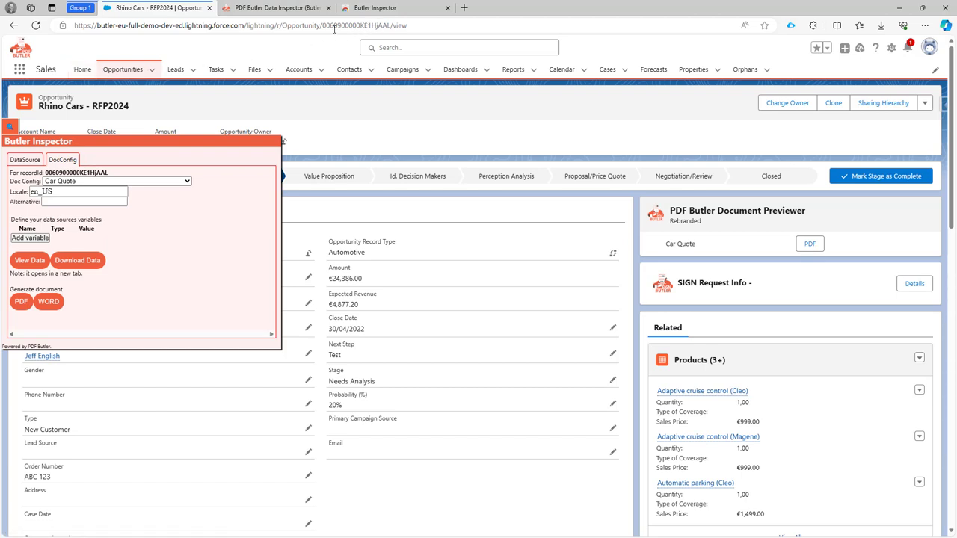
# Step: View the data of the Car Quote doc config with the locale en_US
pyautogui.click(72, 182)
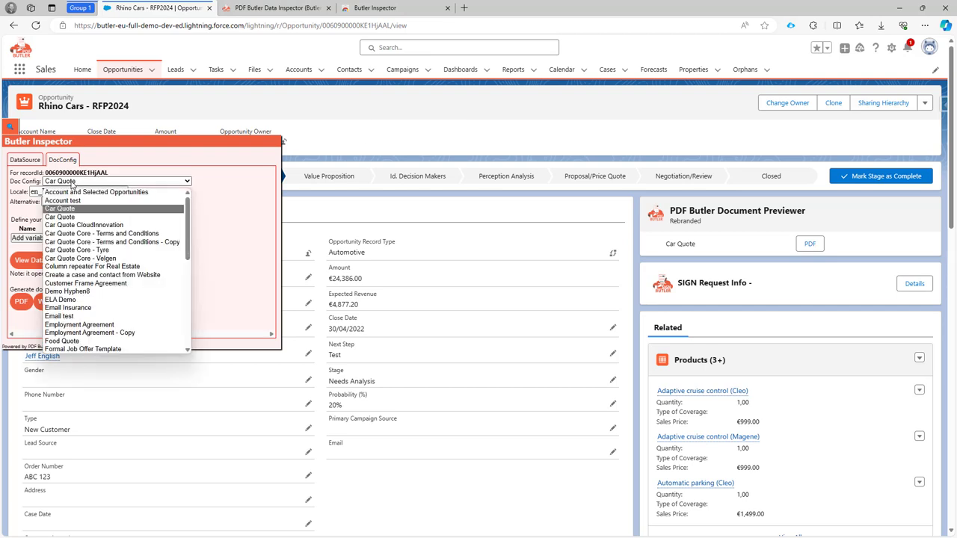
pyautogui.click(74, 183)
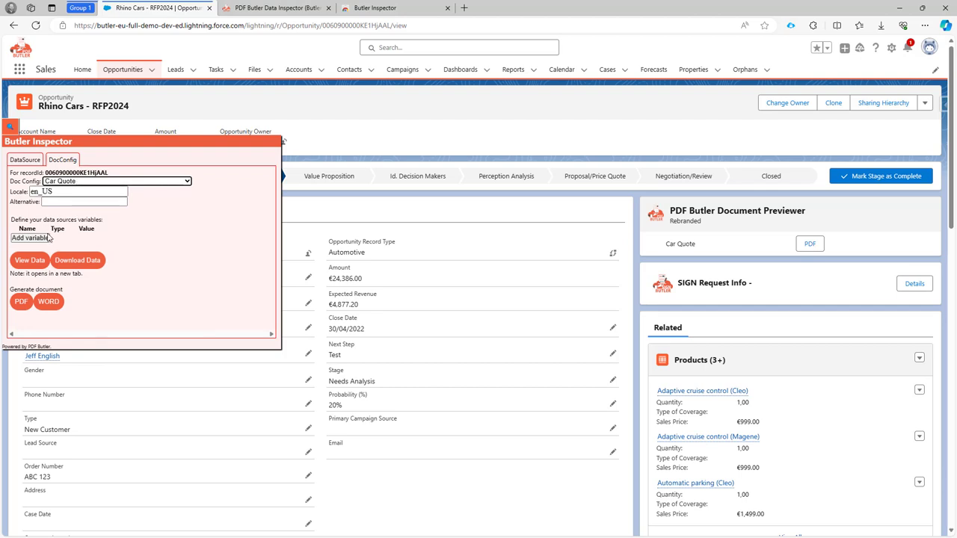
pyautogui.click(40, 194)
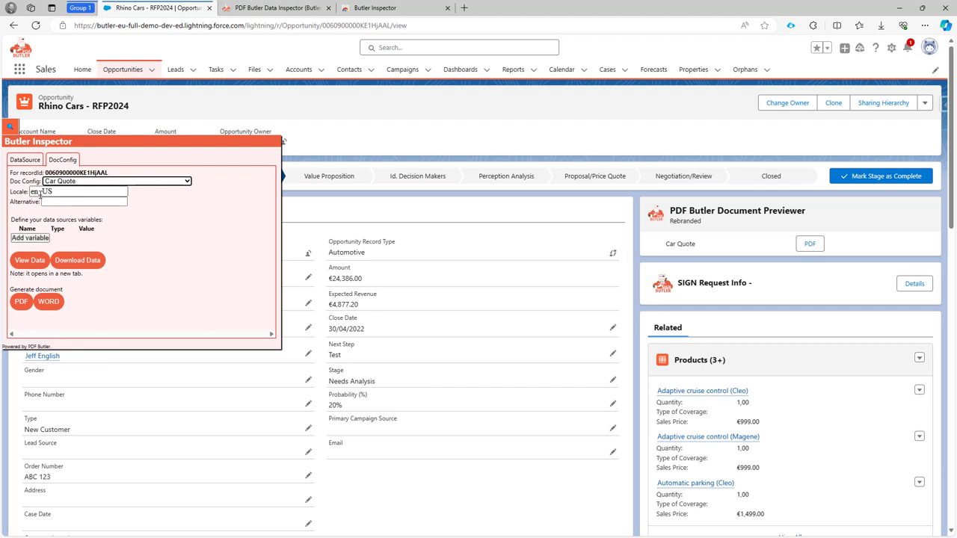
pyautogui.click(54, 191)
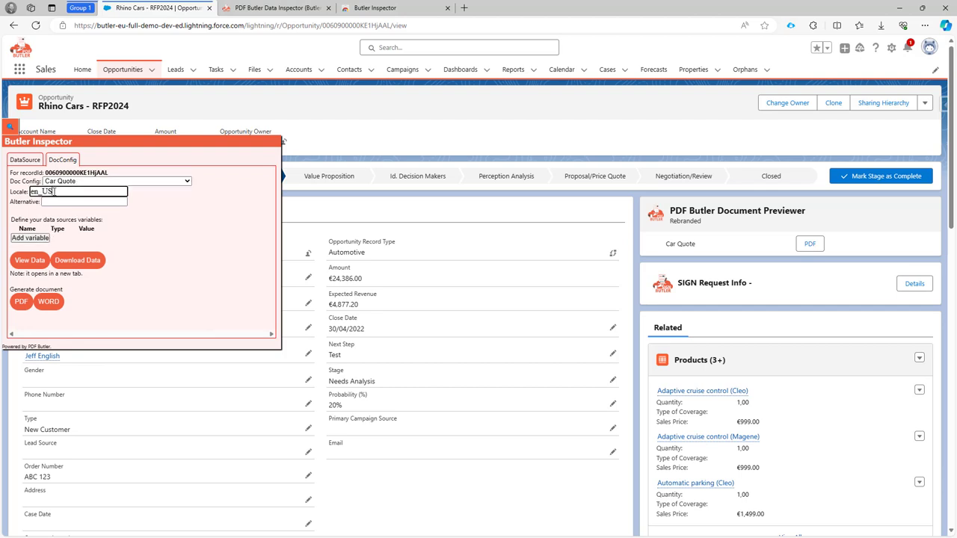
pyautogui.click(28, 262)
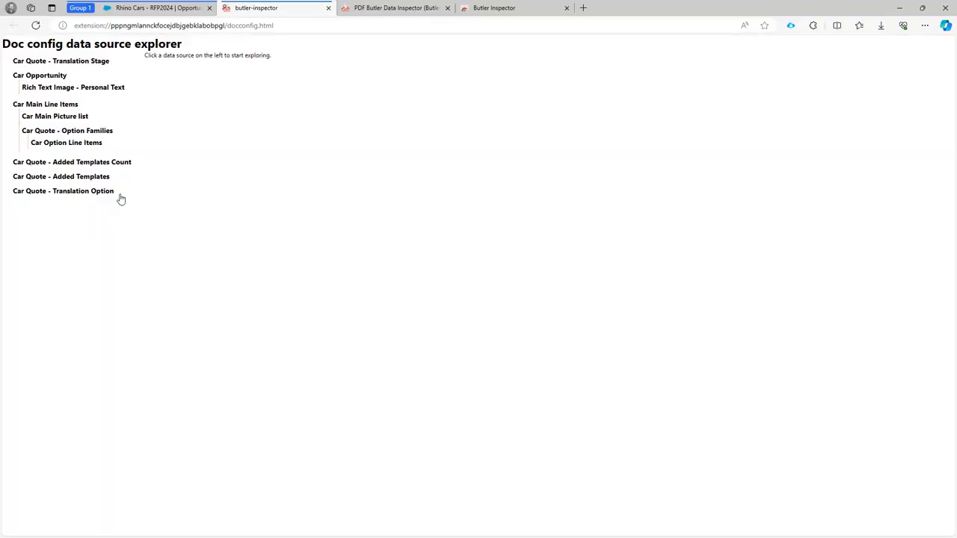
# Step: Examine the Car Opportunity and Car Main Line Items data sources, including the picture list, option families and option line items beneath the latter
pyautogui.click(54, 77)
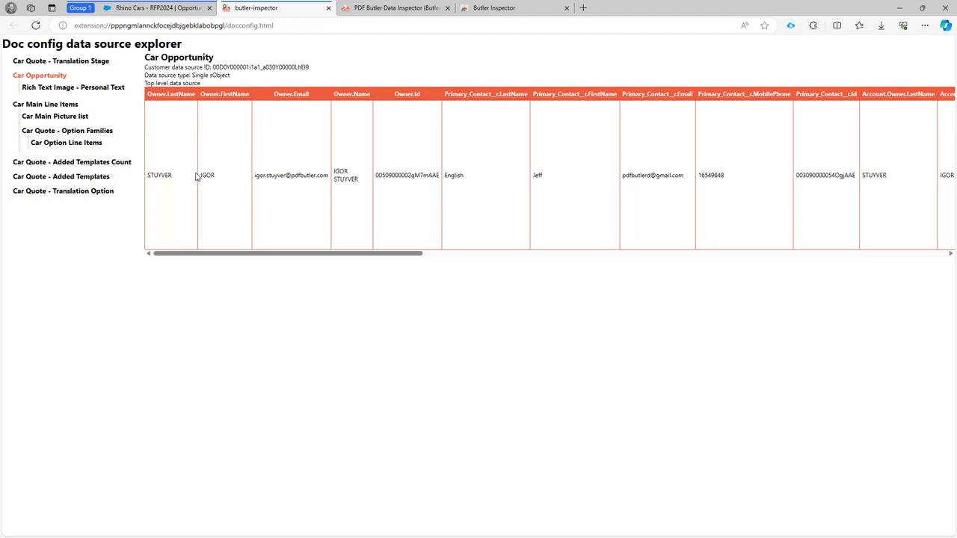
pyautogui.click(47, 104)
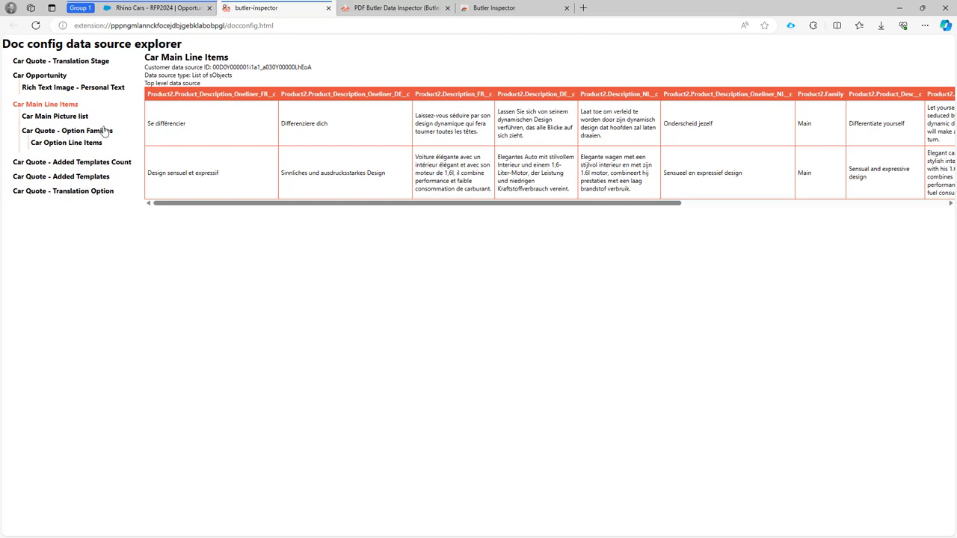
pyautogui.click(44, 118)
pyautogui.click(45, 130)
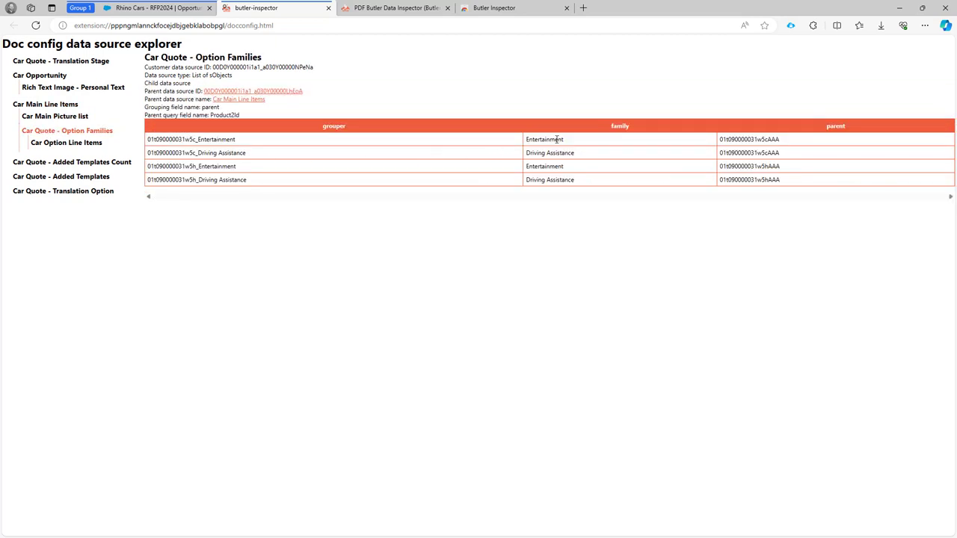
pyautogui.click(41, 145)
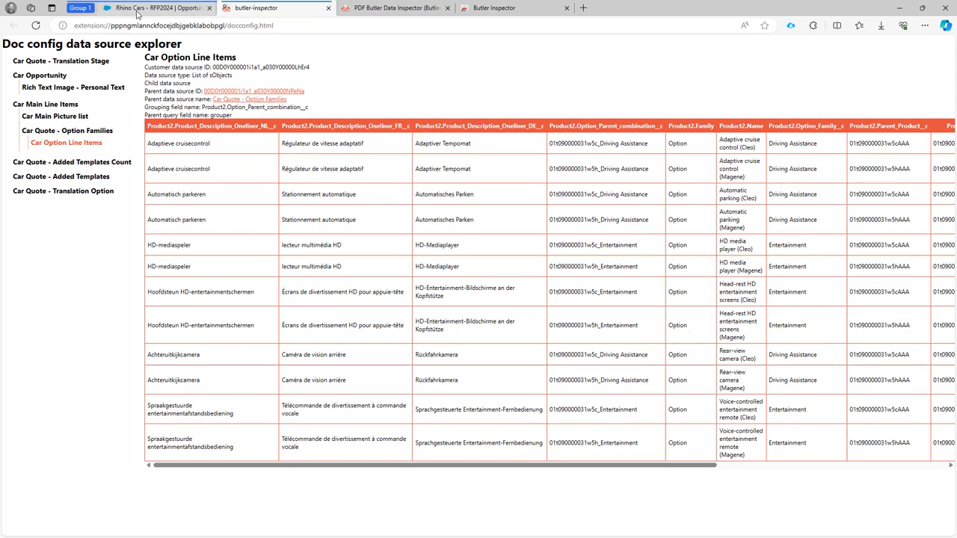
# Step: Generate the Car Quote PDF for the Rhino Cars opportunity and open the downloaded file
pyautogui.click(139, 8)
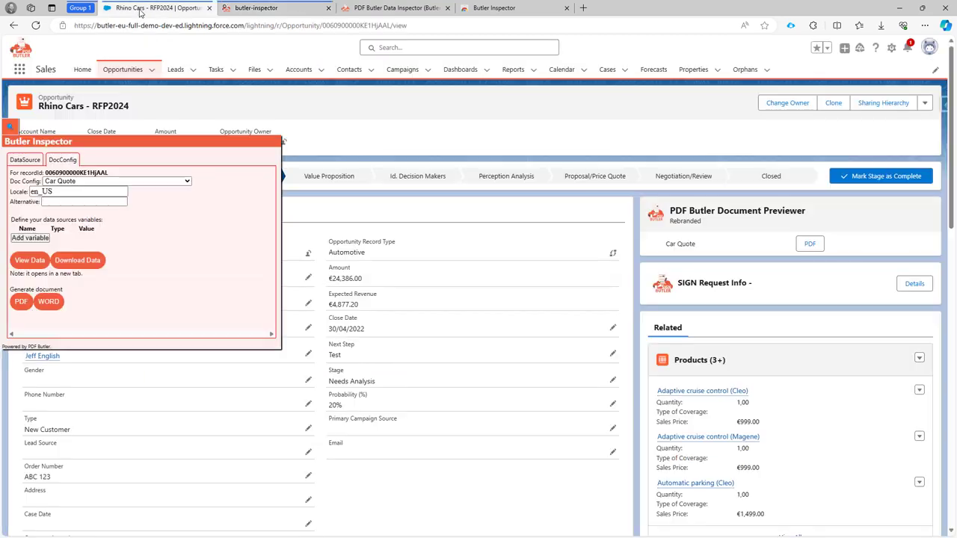
pyautogui.click(21, 302)
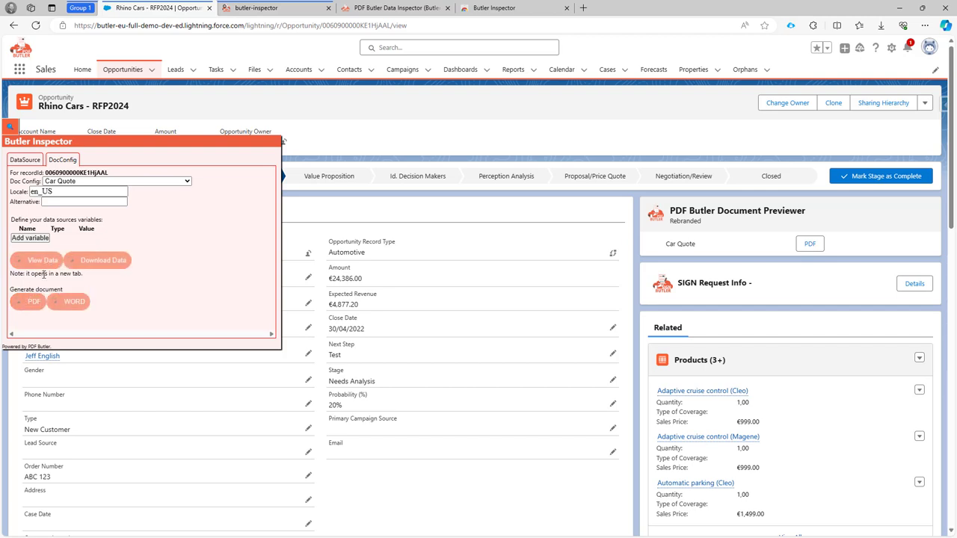
pyautogui.click(44, 192)
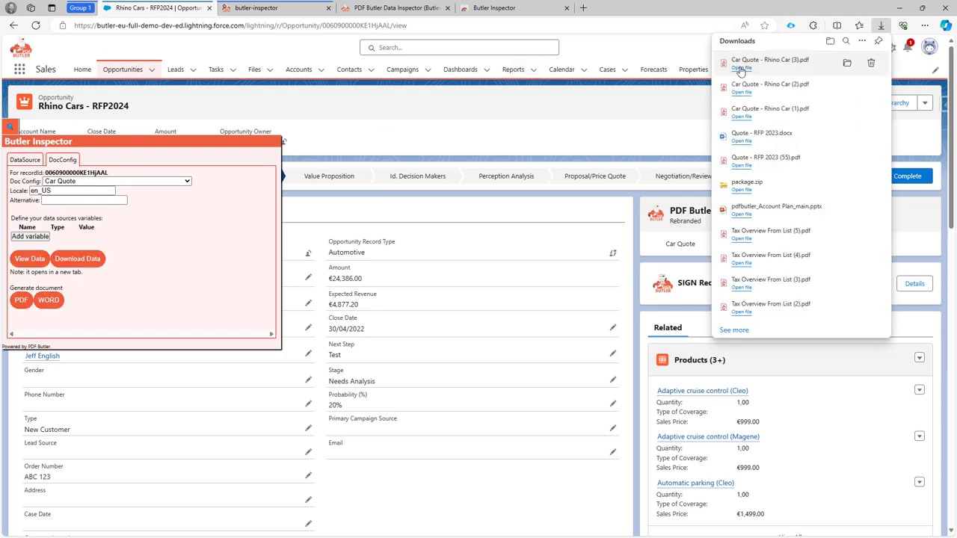
pyautogui.click(742, 66)
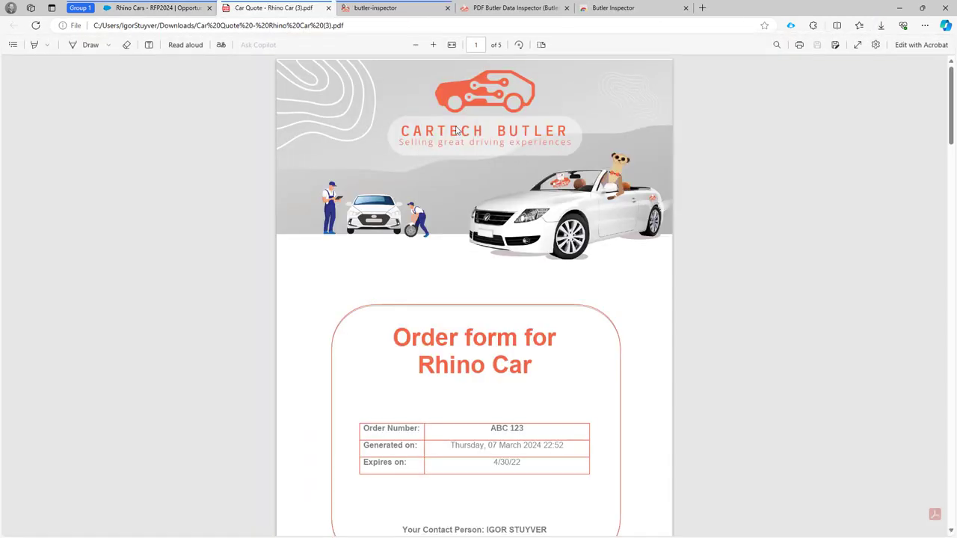
# Step: Review the English order form's validity date, customer information and option prices, and close the PDF
pyautogui.scroll(-3, 443, 146)
pyautogui.scroll(-7, 439, 154)
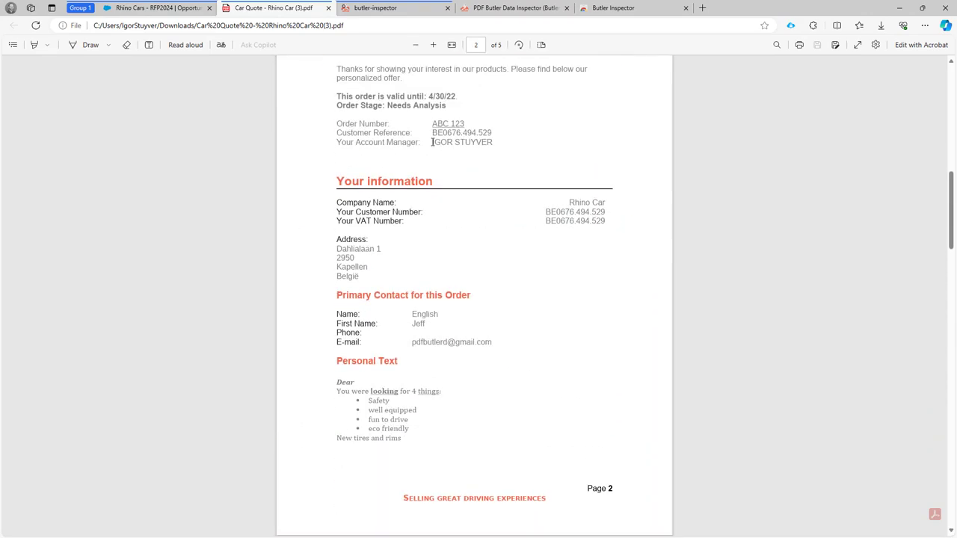
pyautogui.scroll(4, 432, 146)
pyautogui.moveTo(454, 85); pyautogui.dragTo(506, 86)
pyautogui.scroll(-10, 479, 133)
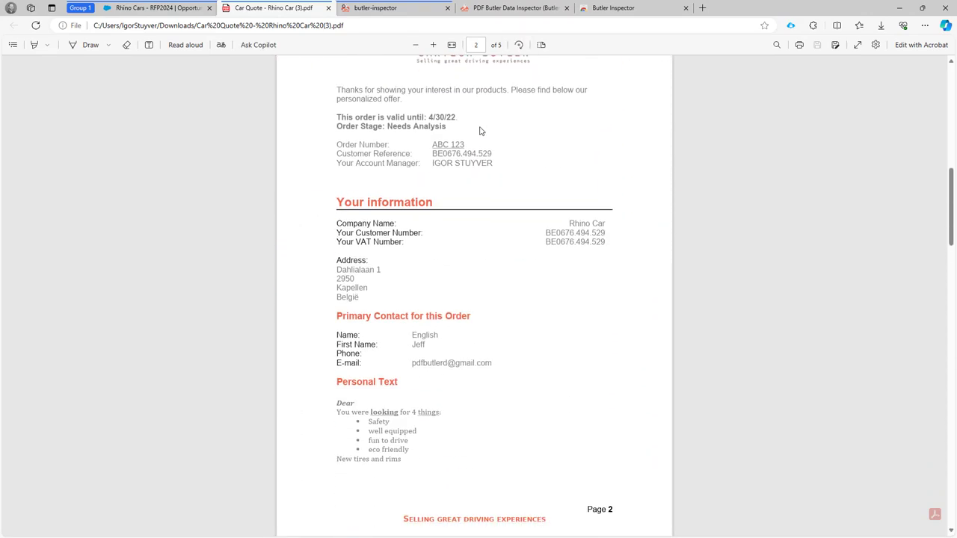
pyautogui.moveTo(581, 342); pyautogui.dragTo(583, 349)
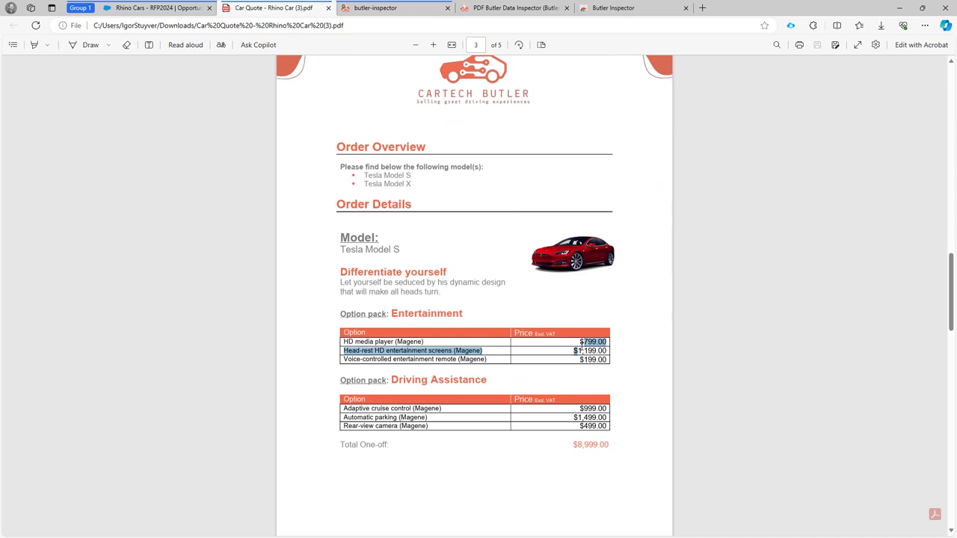
pyautogui.doubleClick(586, 350)
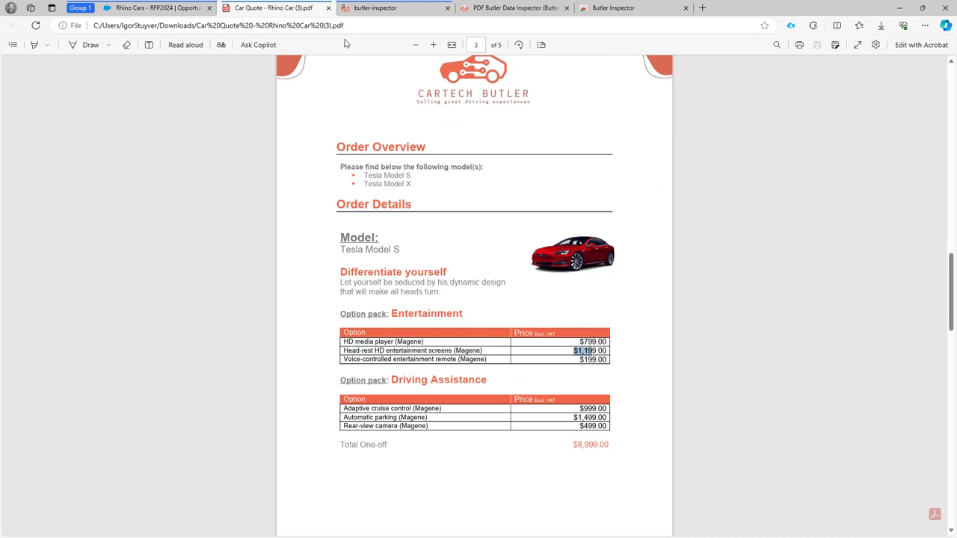
pyautogui.click(328, 8)
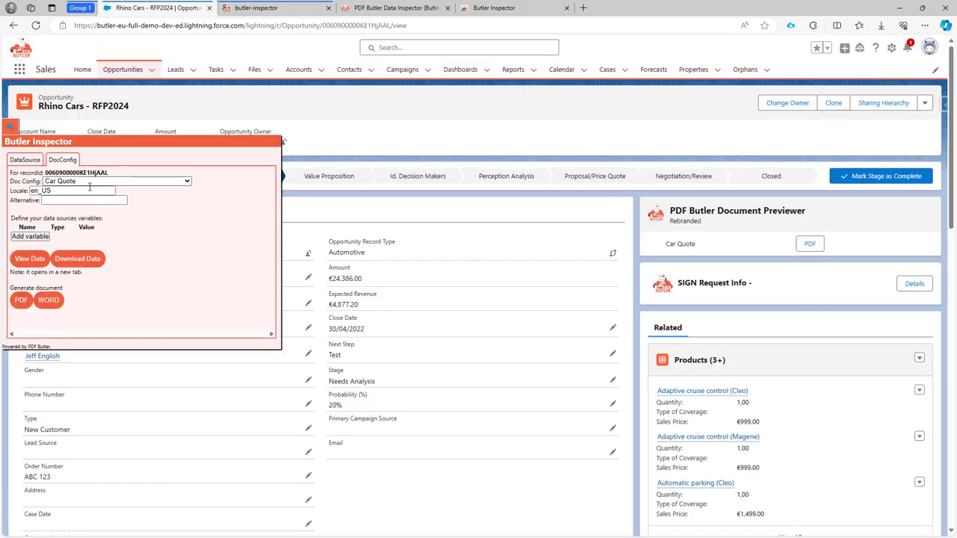
# Step: Set the locale to de_DE and the alternative to DE, and generate the Car Quote as a PDF
pyautogui.click(60, 191)
pyautogui.doubleClick(60, 191)
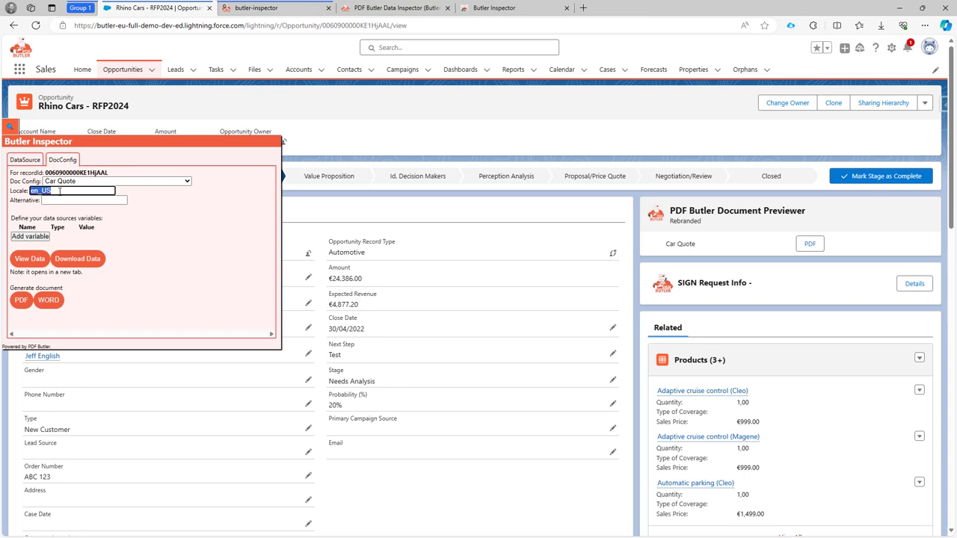
pyautogui.write('de_DE')
pyautogui.press('Tab')
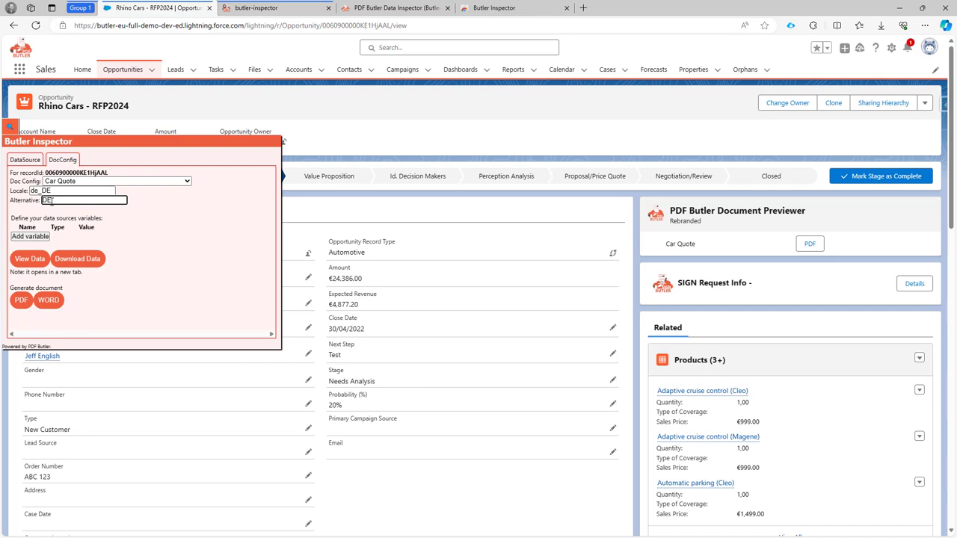
pyautogui.click(22, 301)
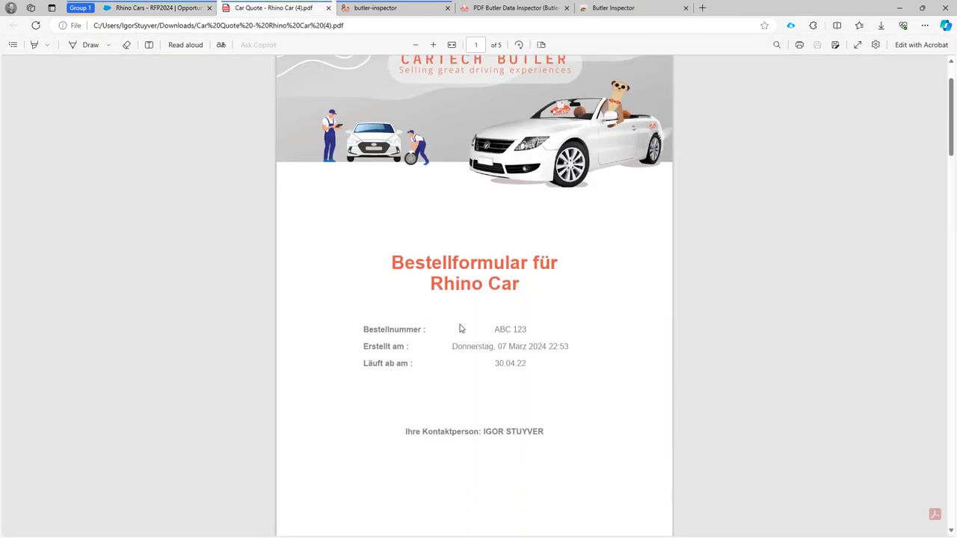
# Step: Check the title, generation date and option prices in the German version of the Car Quote PDF
pyautogui.moveTo(452, 260); pyautogui.dragTo(493, 254)
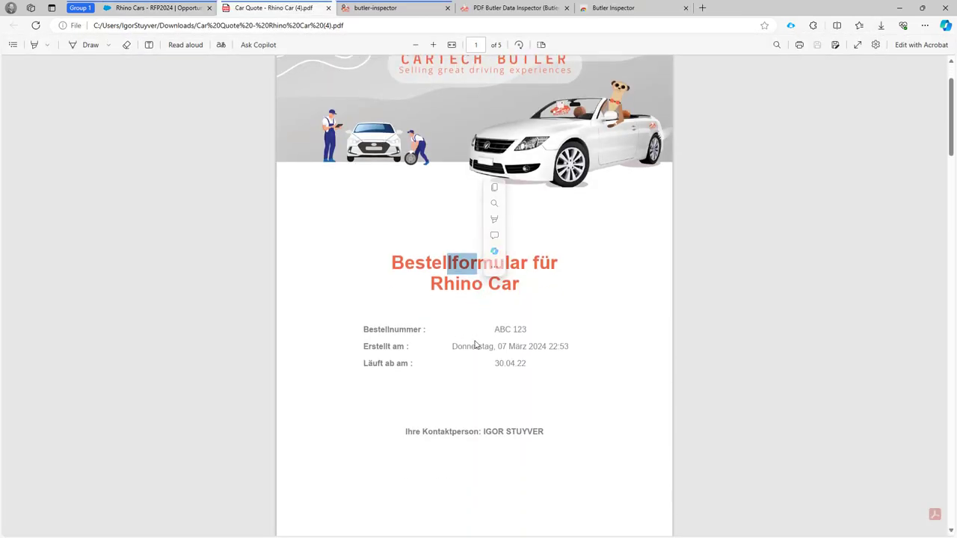
pyautogui.moveTo(472, 346); pyautogui.dragTo(525, 348)
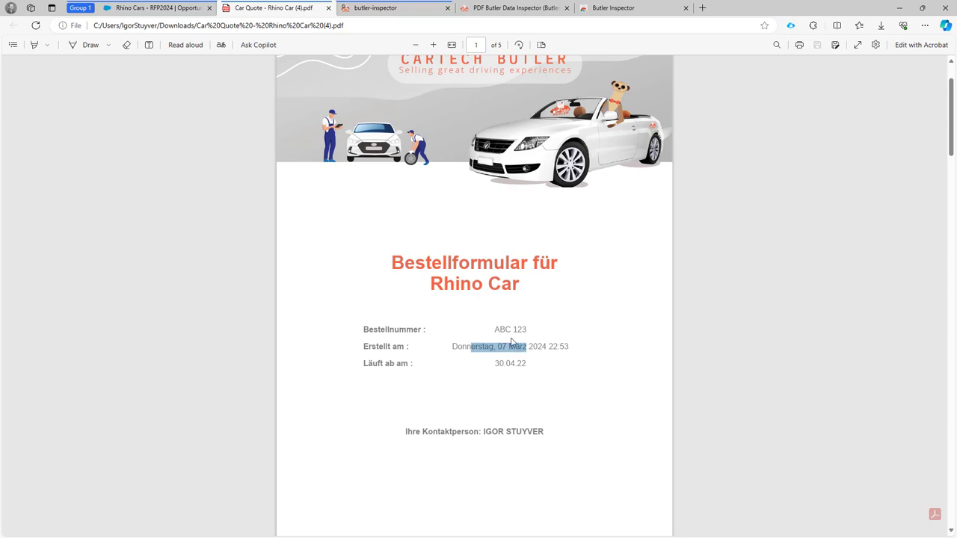
pyautogui.scroll(-15, 444, 247)
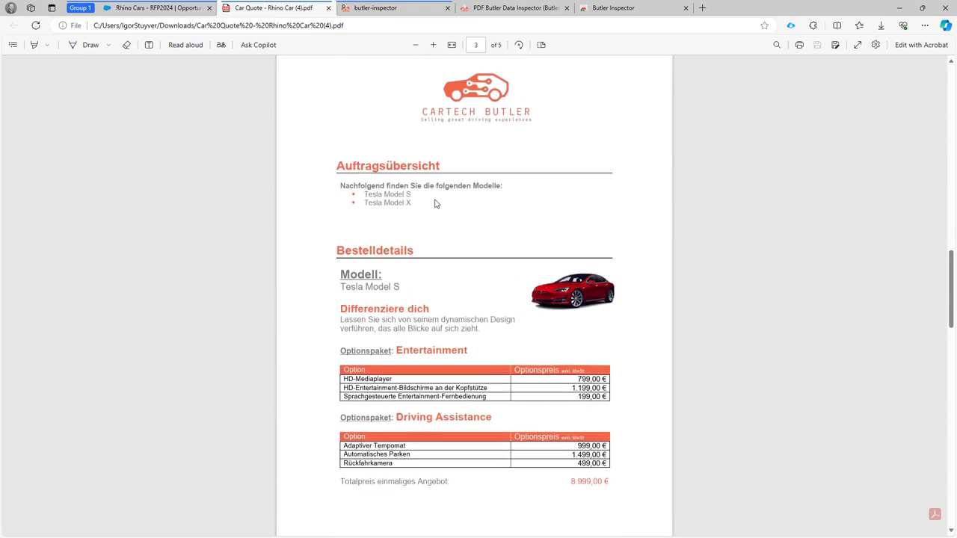
pyautogui.scroll(-1, 436, 204)
pyautogui.moveTo(576, 361); pyautogui.dragTo(606, 361)
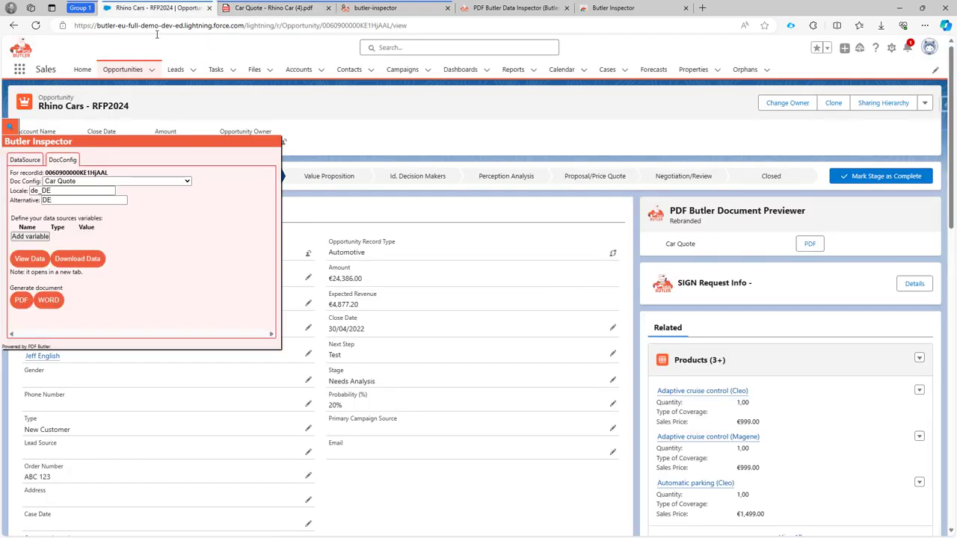
# Step: Generate the German Car Quote as a Word document from the Rhino Cars opportunity
pyautogui.click(157, 8)
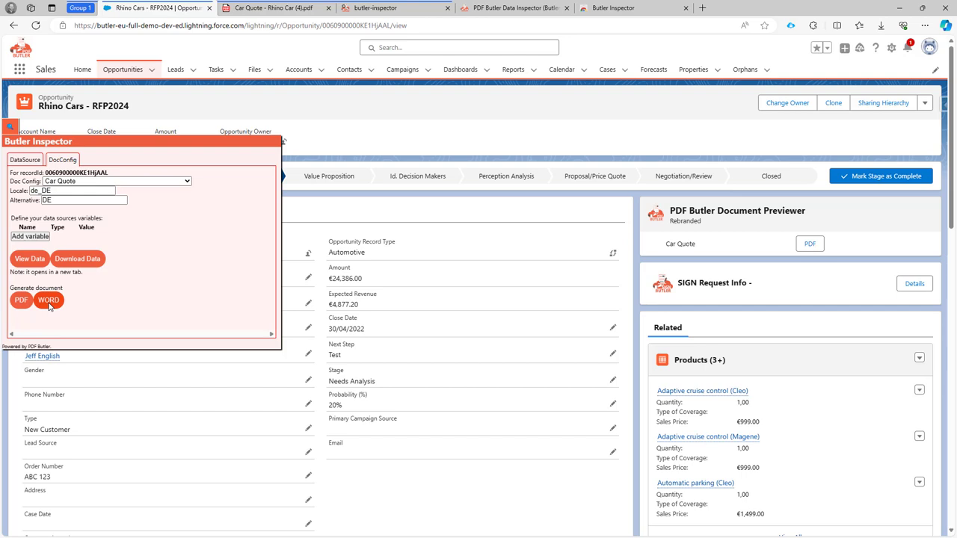
pyautogui.click(49, 302)
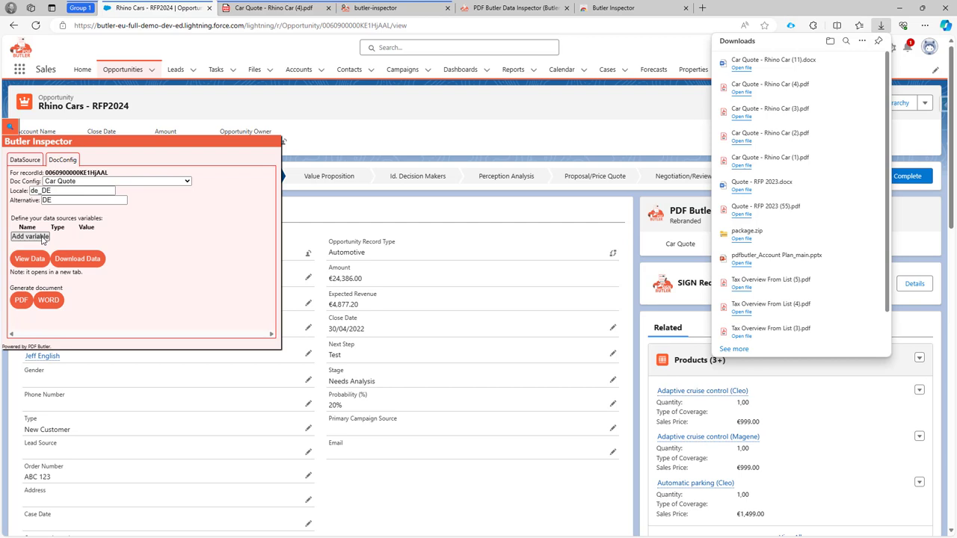
# Step: Add a data source variable named startdate of type DATE with the value 06/03/2024
pyautogui.click(42, 237)
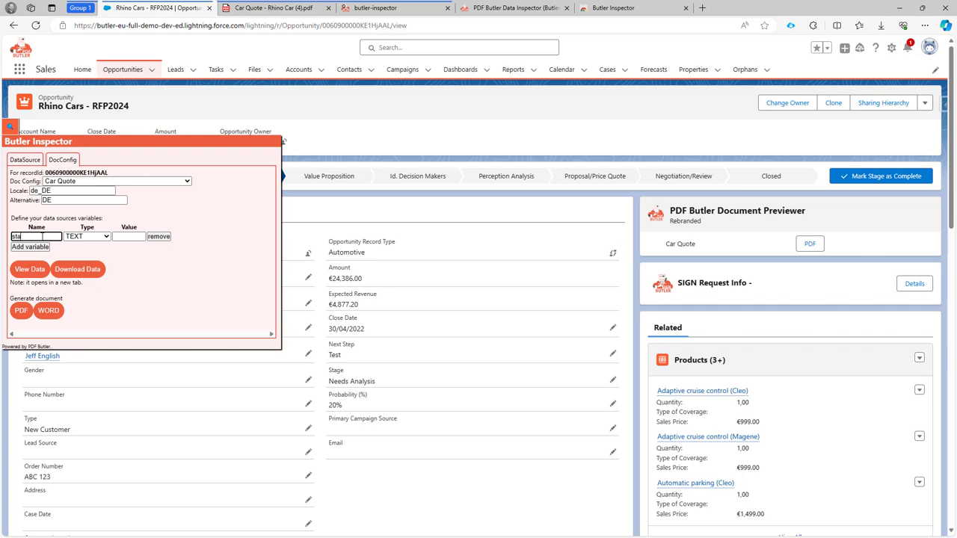
pyautogui.write('startdate')
pyautogui.press('Tab')
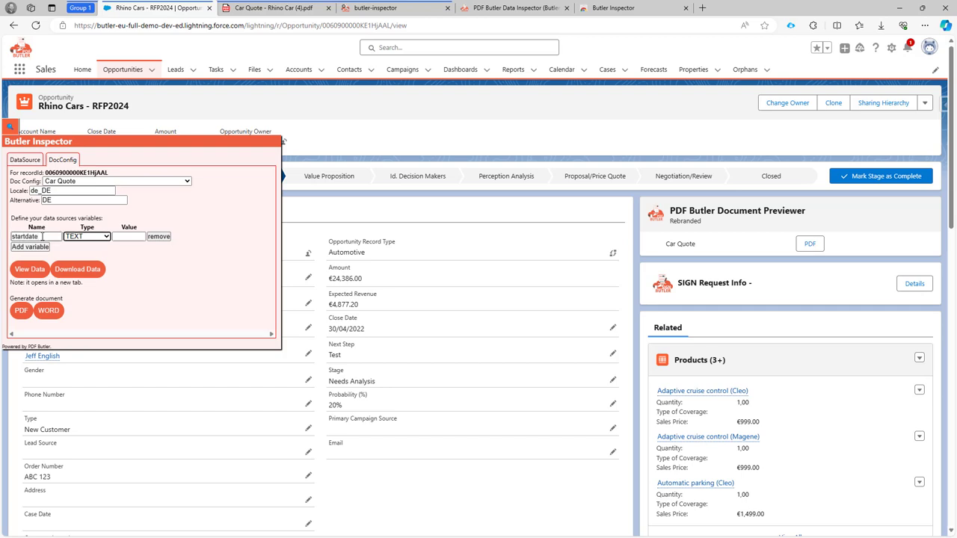
pyautogui.press('d')
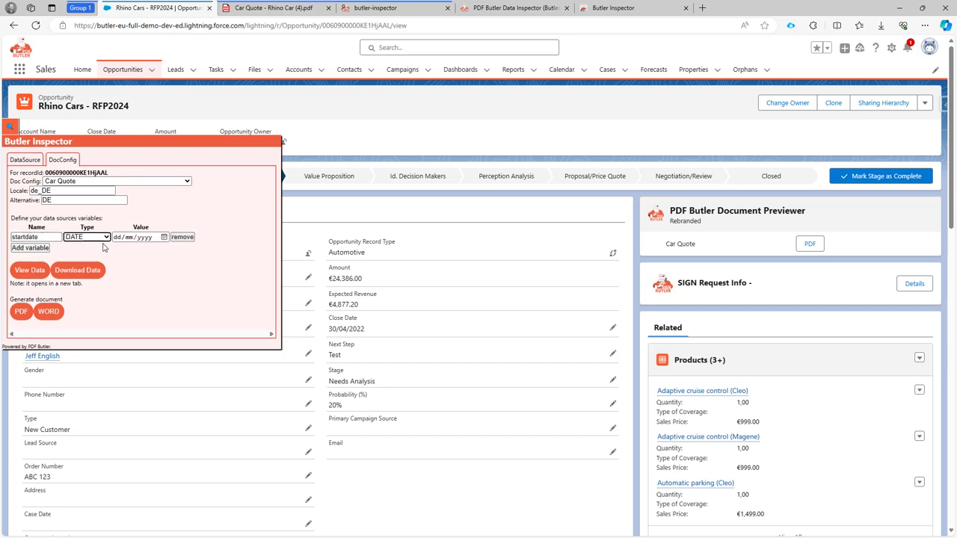
pyautogui.press('Tab')
pyautogui.click(164, 238)
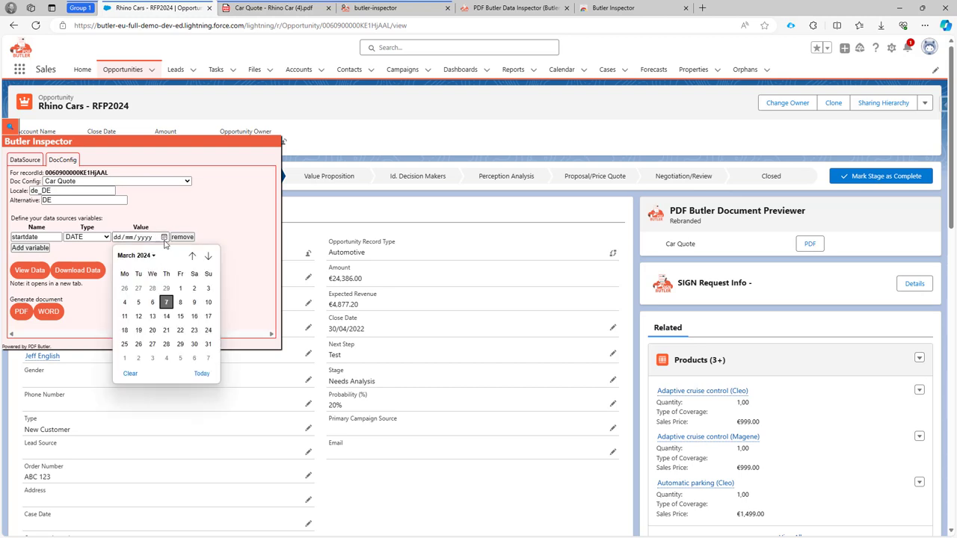
pyautogui.click(162, 301)
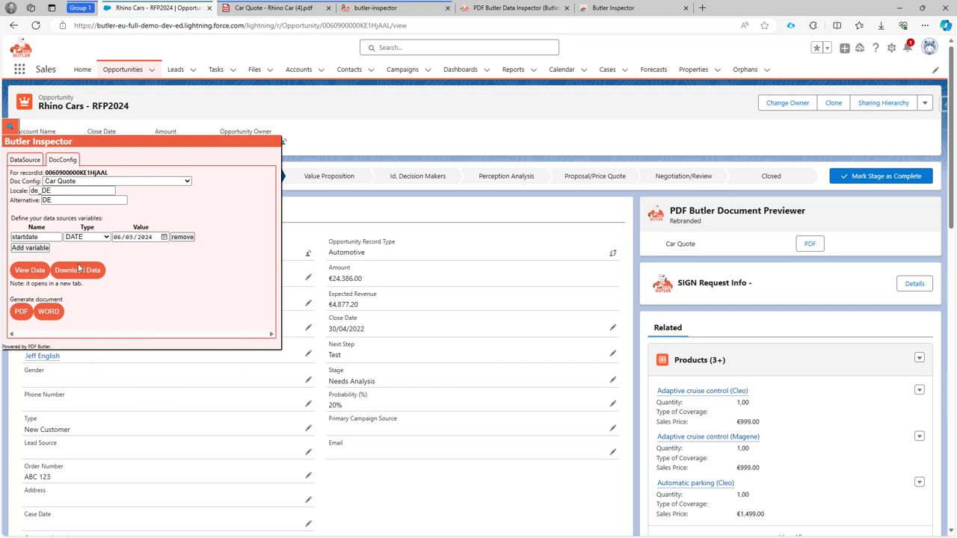
# Step: Add a second data source variable named enddate of type DATE with the value 30/03/2024
pyautogui.click(30, 248)
pyautogui.click(29, 249)
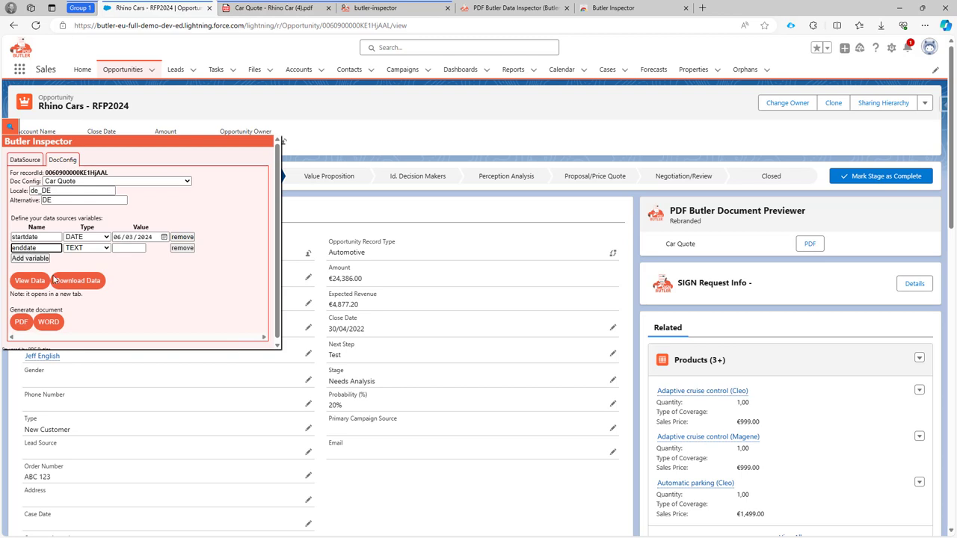
pyautogui.click(90, 248)
pyautogui.click(106, 285)
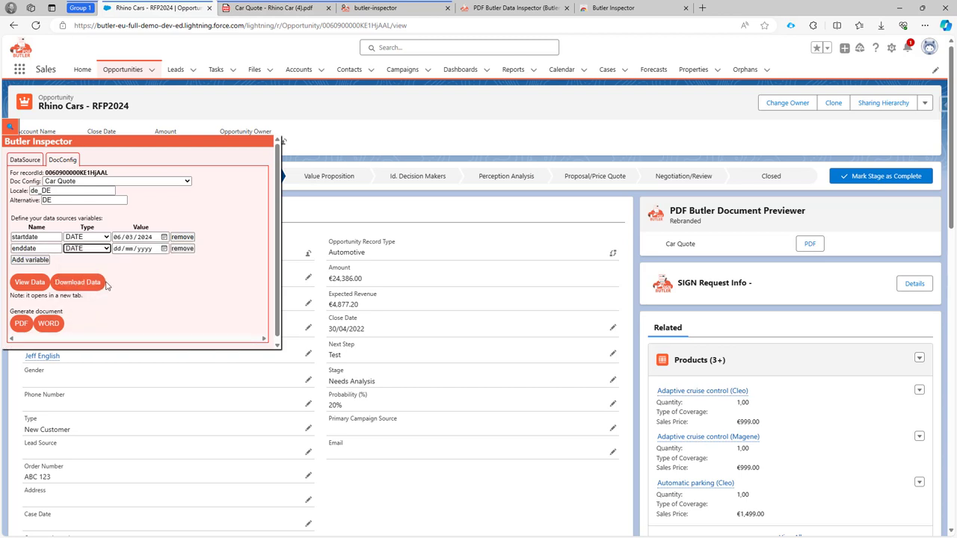
pyautogui.click(164, 248)
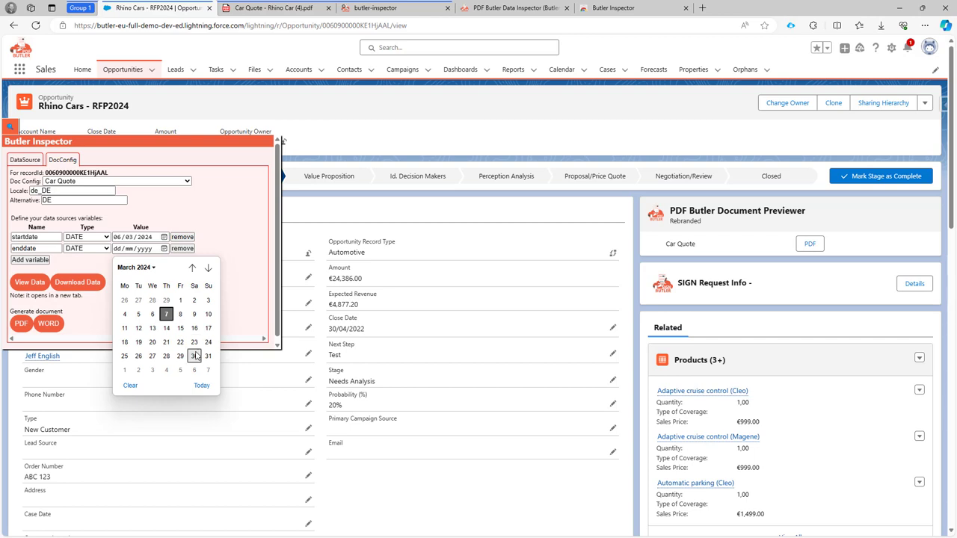
pyautogui.click(194, 356)
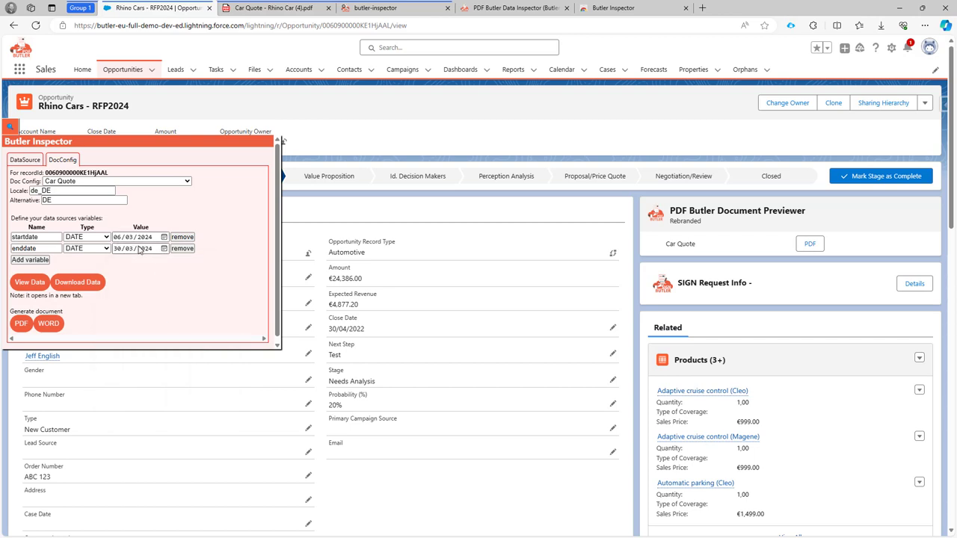